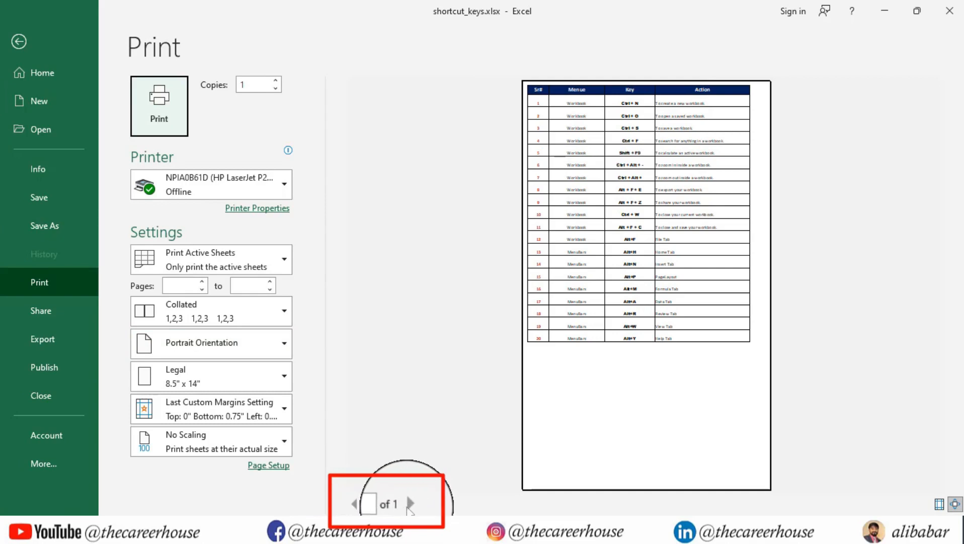
Leave the print preview and insert a page break at cell D5 of Sheet7
key("shift+Tab")
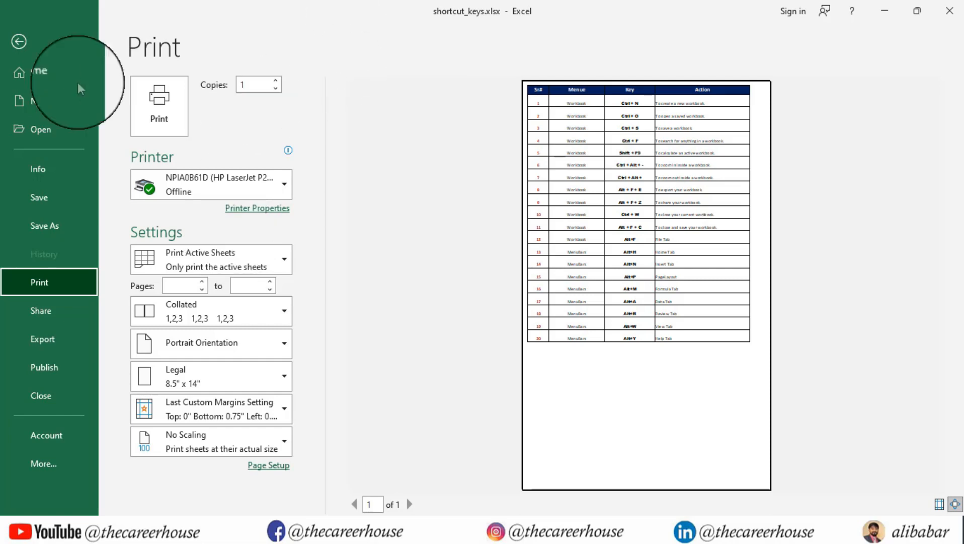
left_click(20, 42)
left_click(302, 288)
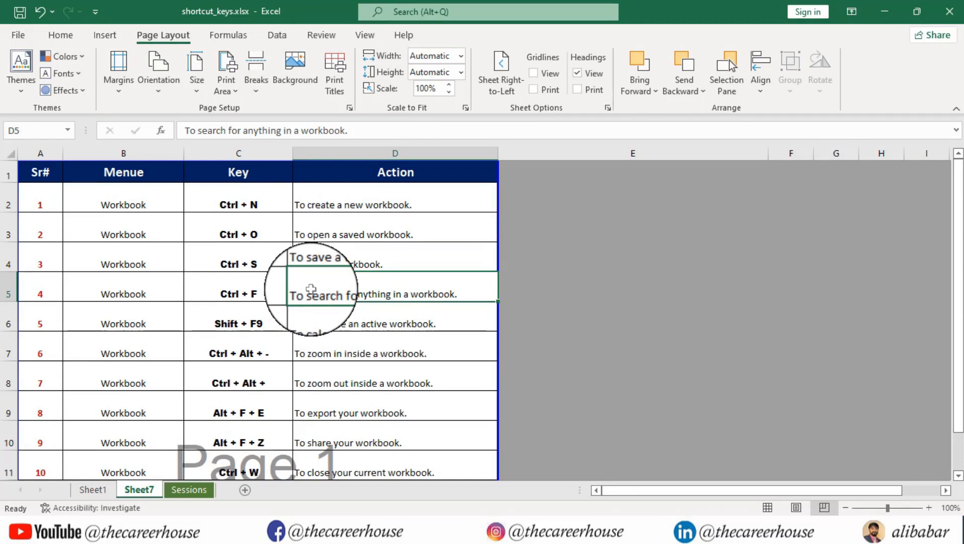
left_click(278, 288)
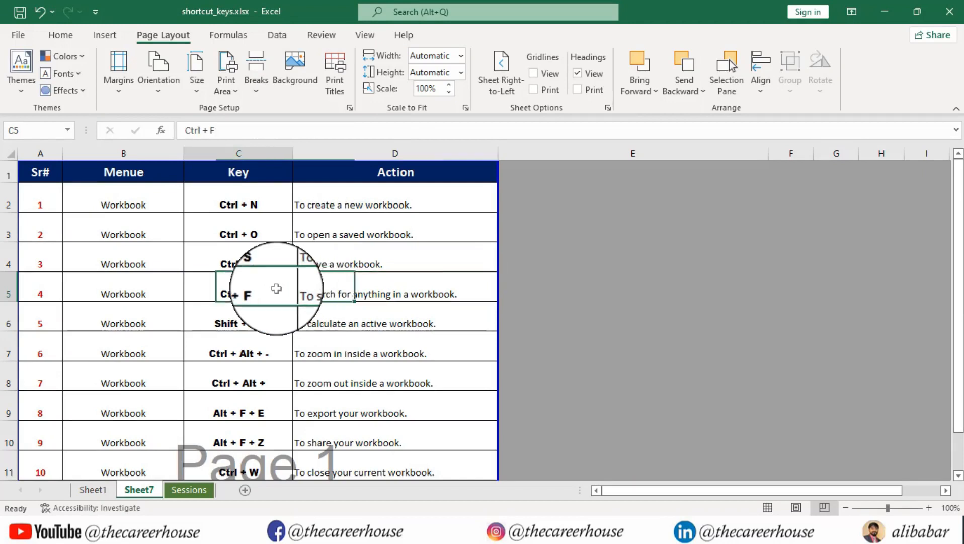
left_click(317, 291)
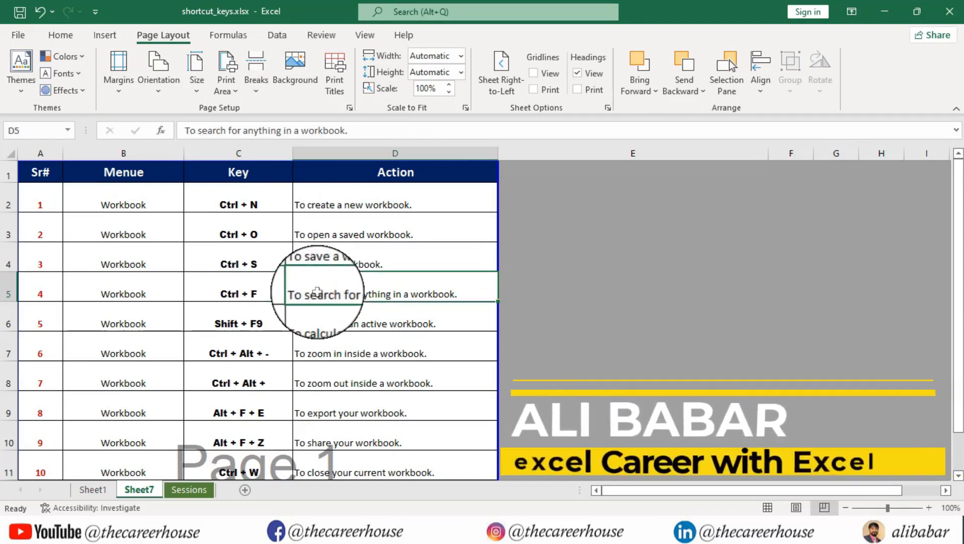
left_click(259, 95)
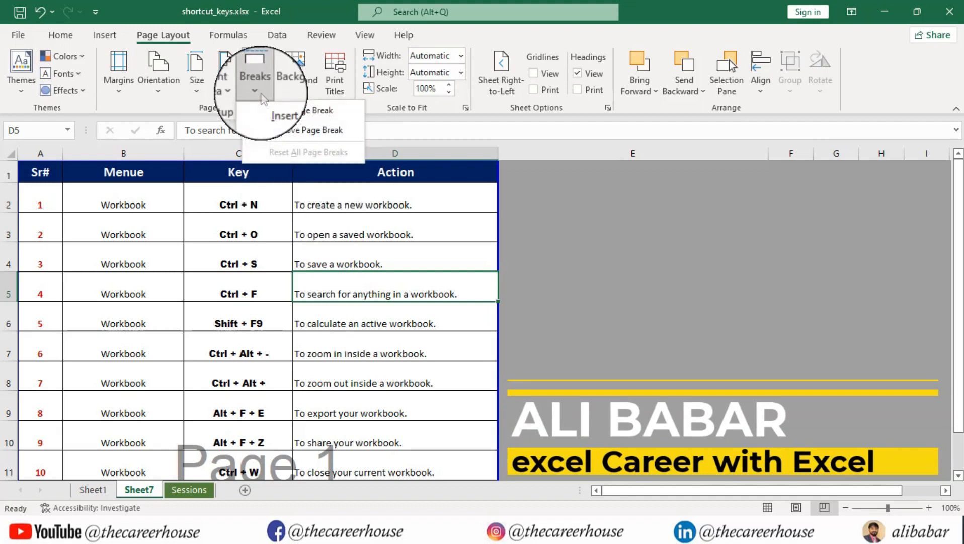
left_click(291, 111)
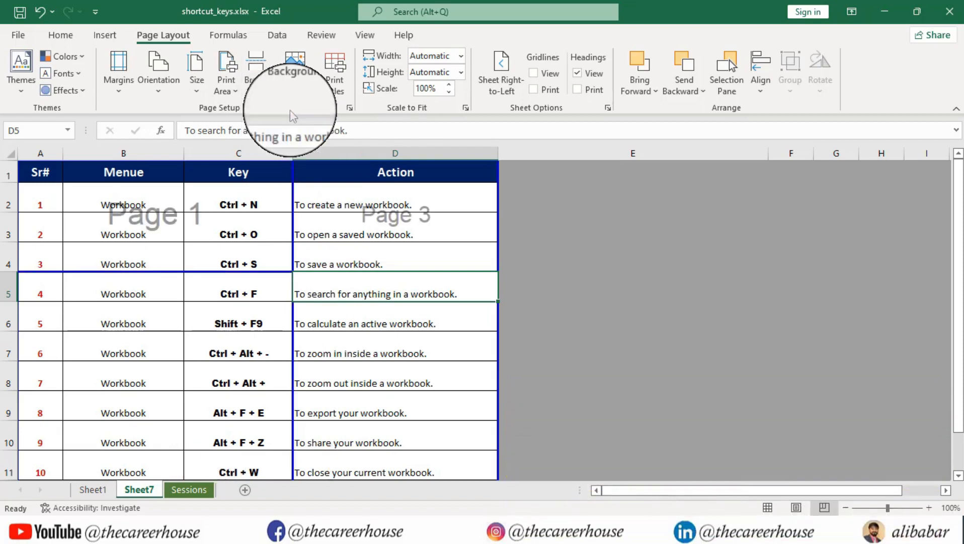
Examine how the page breaks above row 5 and before the Action column divide the table
left_click(186, 309)
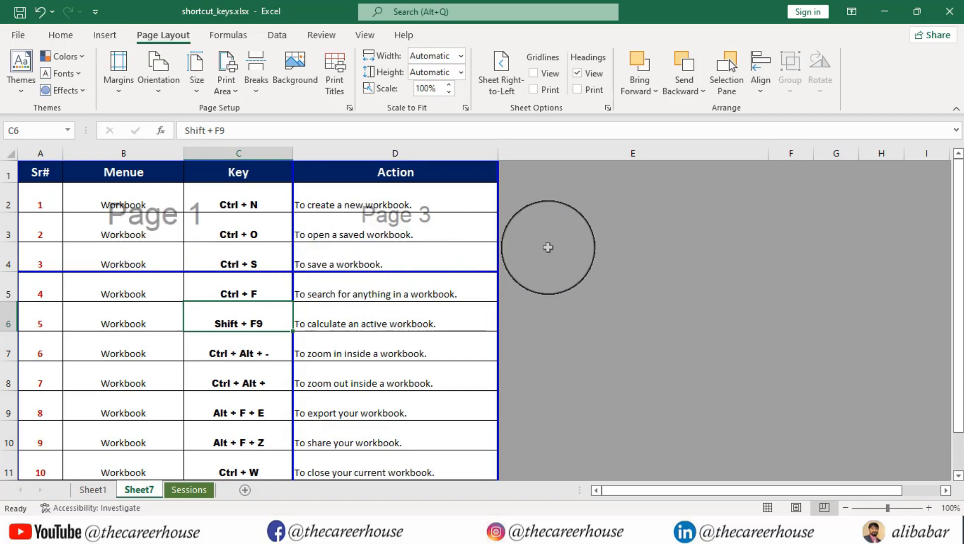
mouse_move(959, 262)
left_mouse_down()
mouse_move(959, 302)
mouse_move(959, 252)
left_mouse_up()
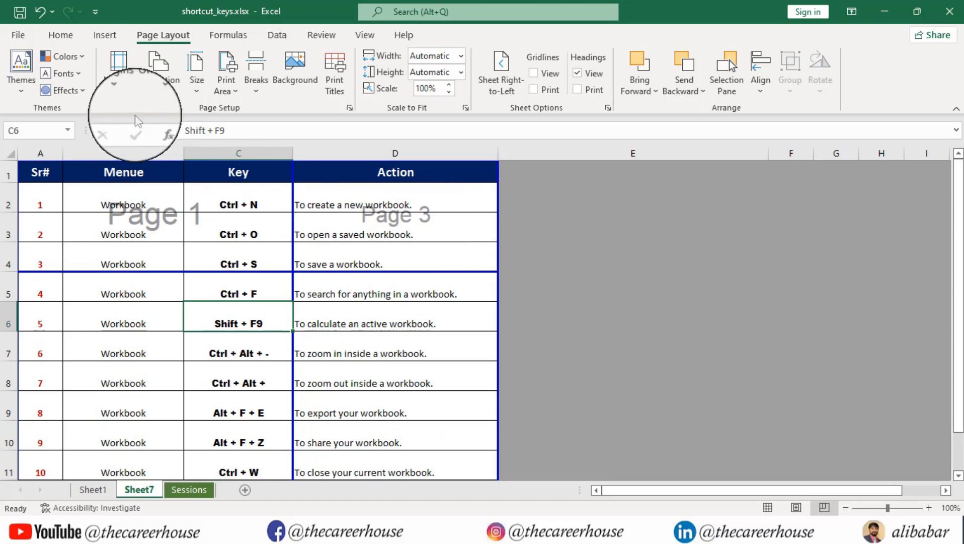
left_click(161, 89)
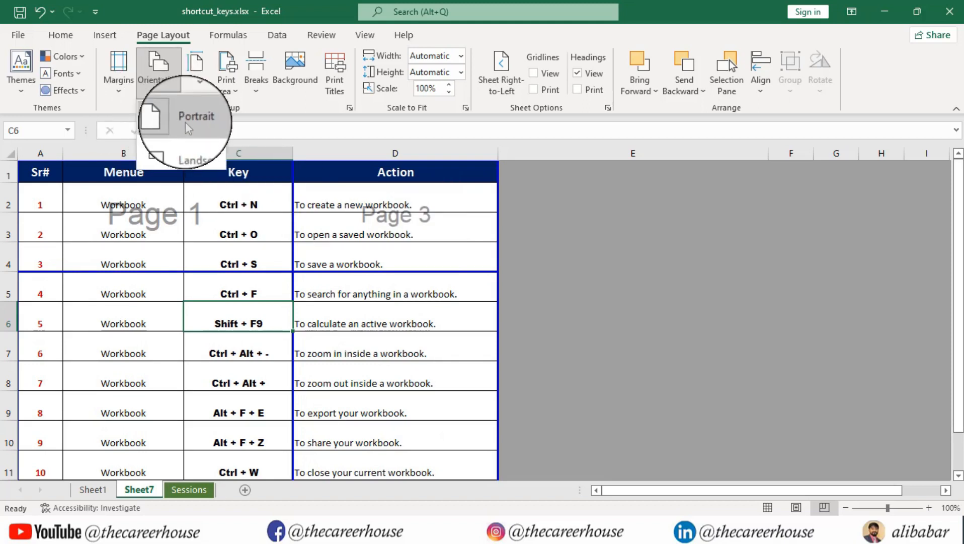
left_click(328, 316)
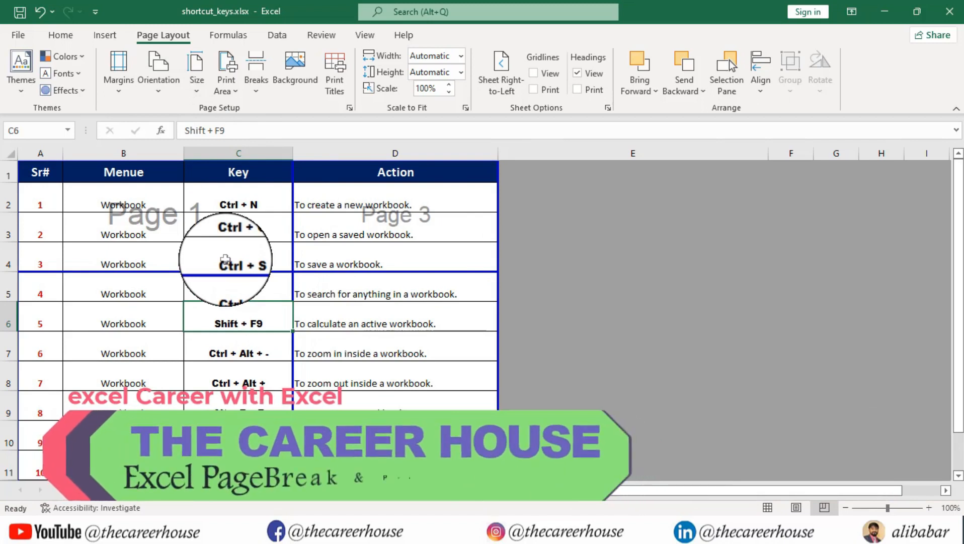
left_click(308, 248)
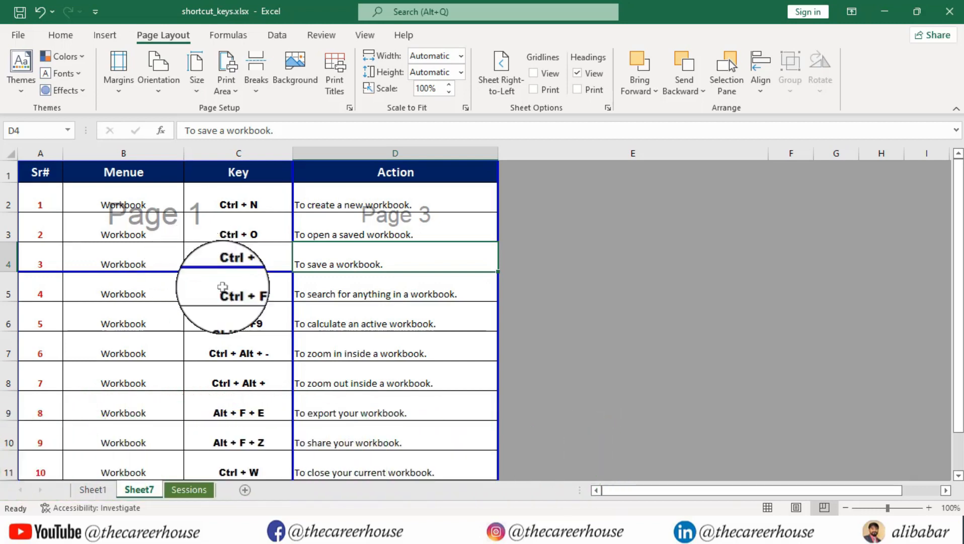
left_click(311, 297)
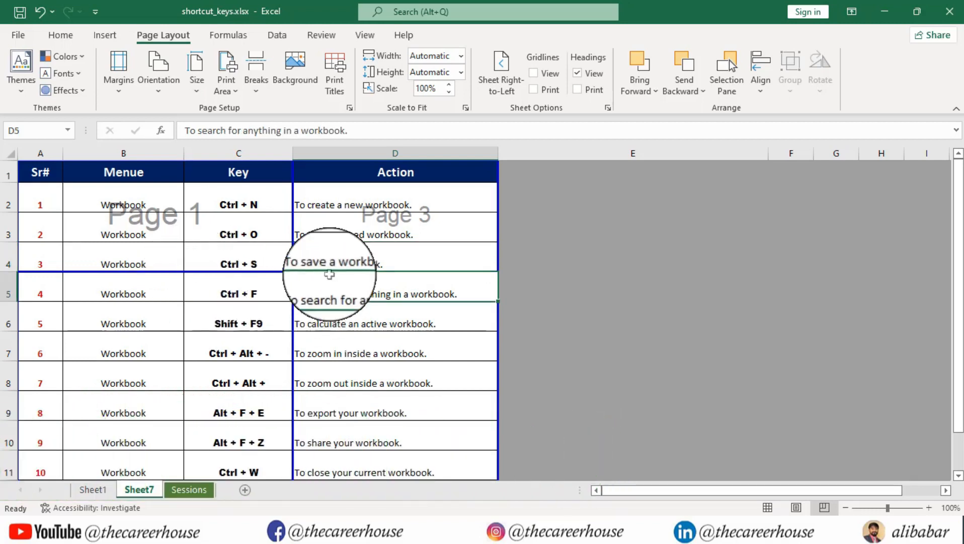
left_click(335, 258)
left_click(340, 298)
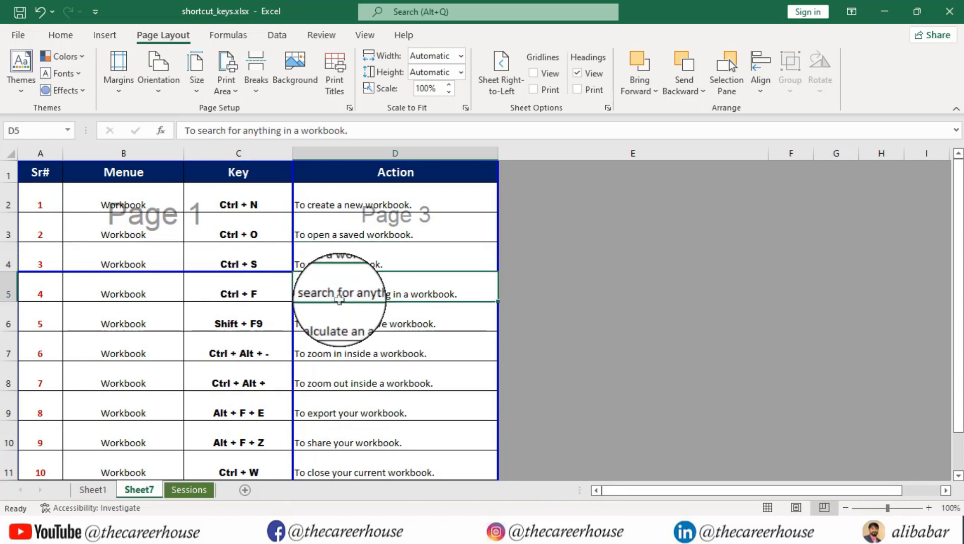
left_click(341, 236)
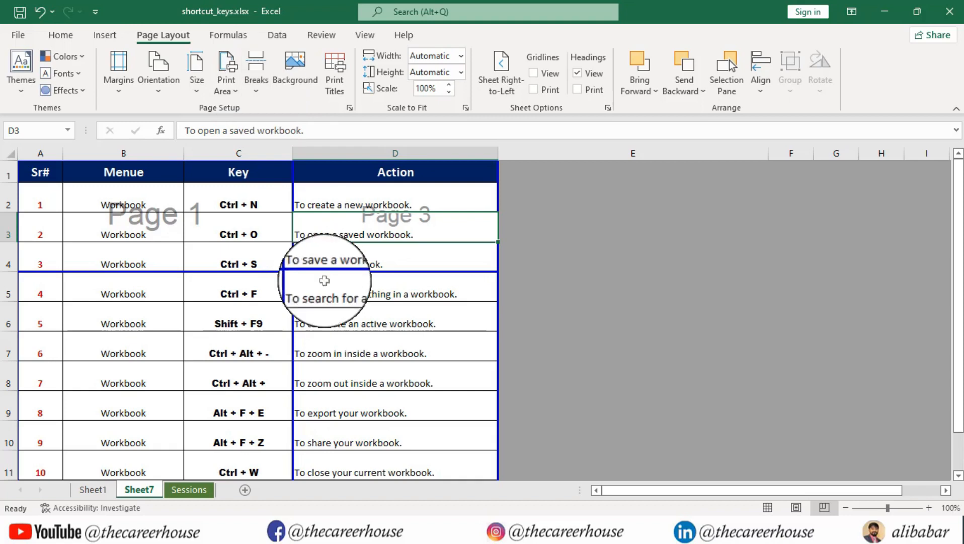
Preview the printout, page through to its last page, and return to the worksheet
left_click(351, 334)
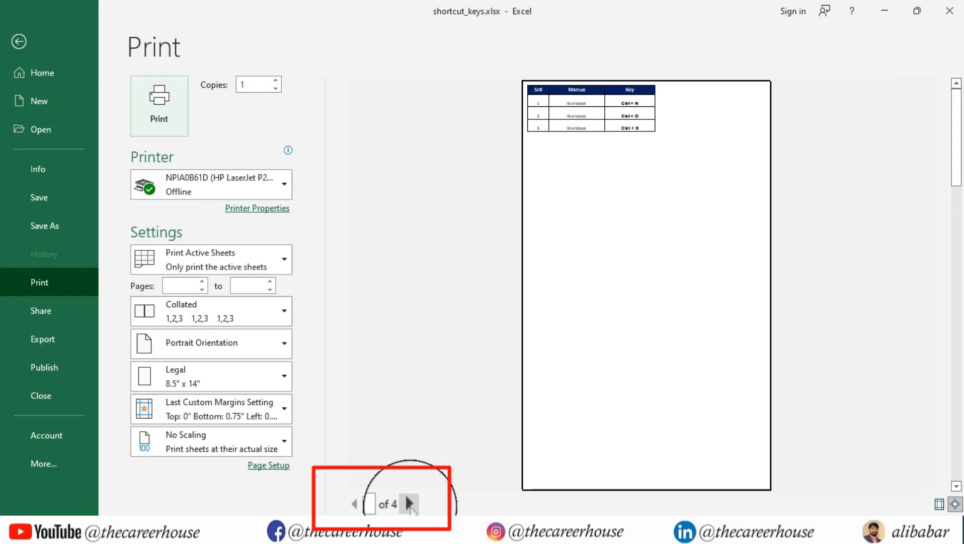
left_click(409, 503)
left_click(409, 503)
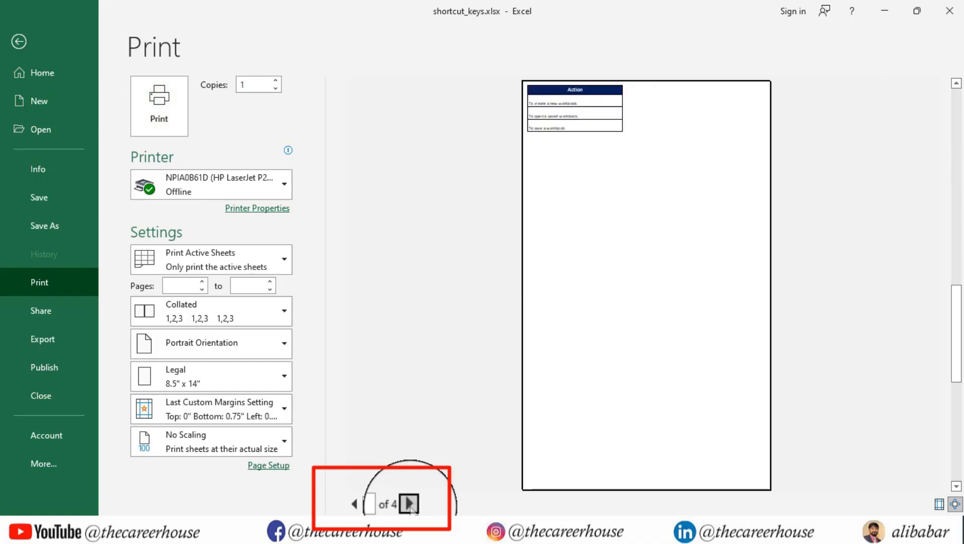
left_click(410, 502)
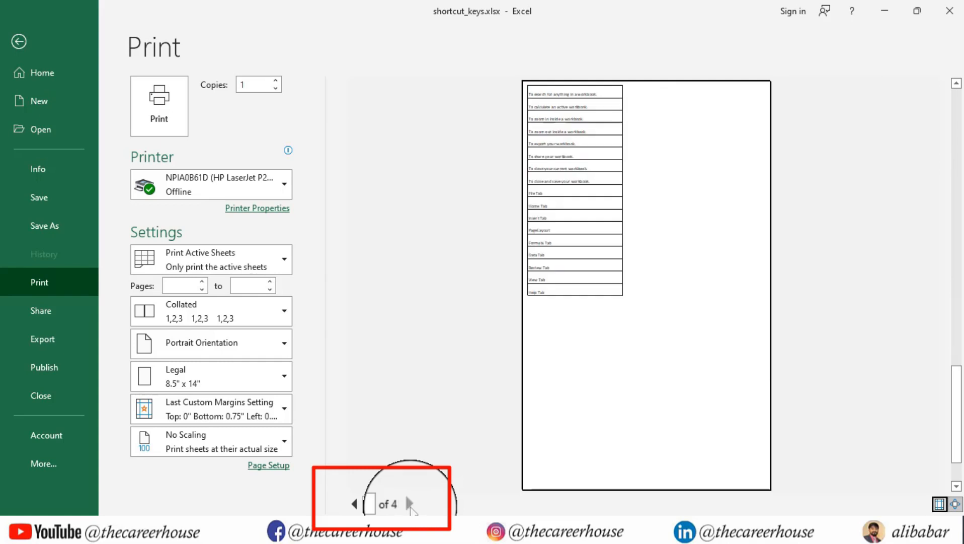
left_click(18, 43)
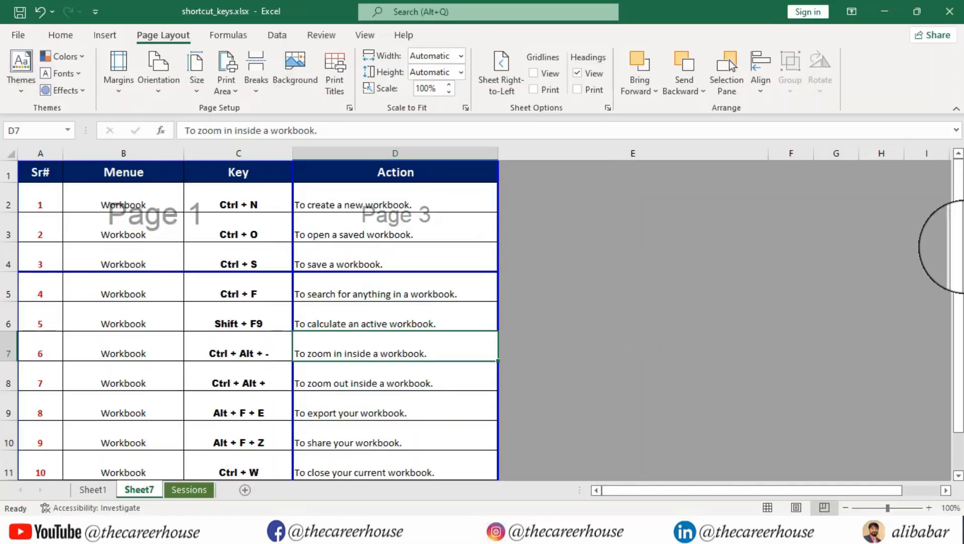
Remove the vertical page break before the Action column, using cell D4
left_click_drag(959, 243, 958, 190)
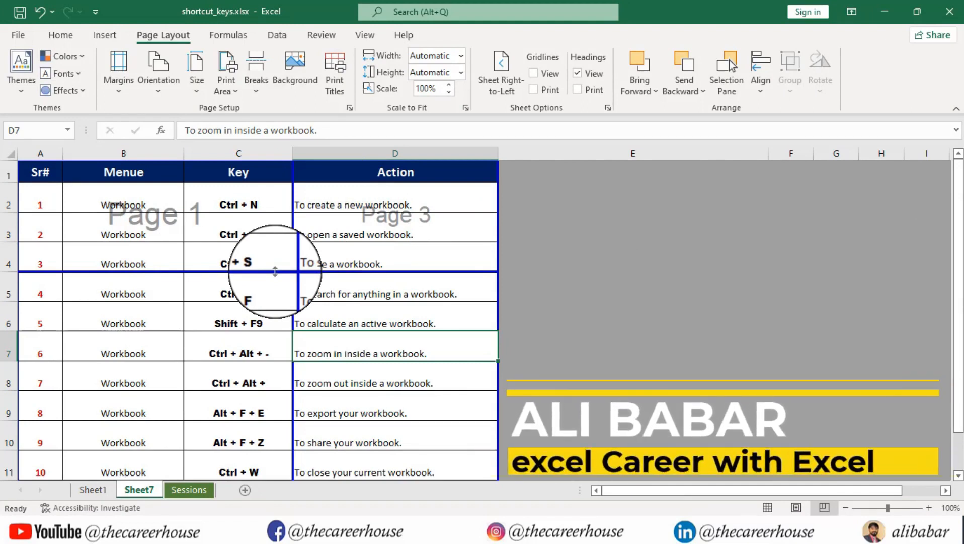
left_click(341, 262)
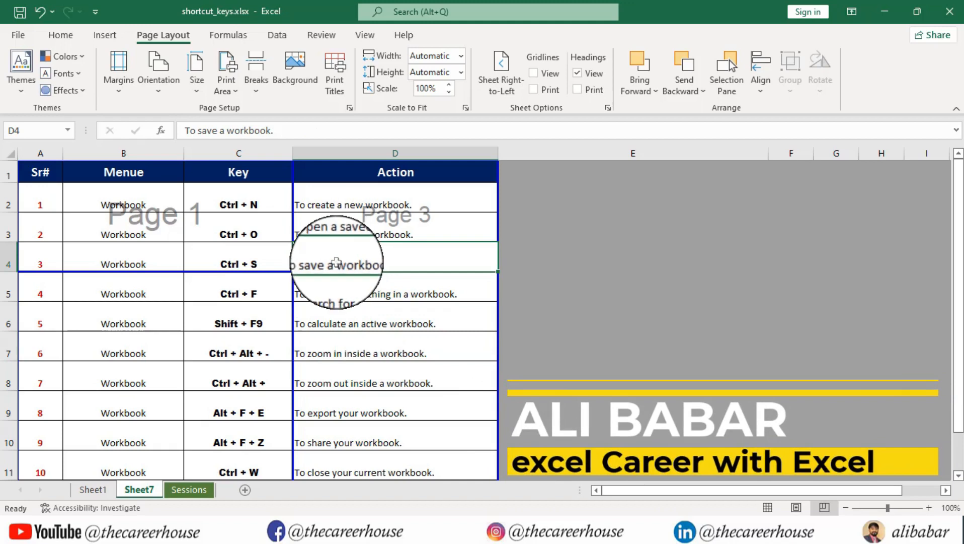
left_click(260, 98)
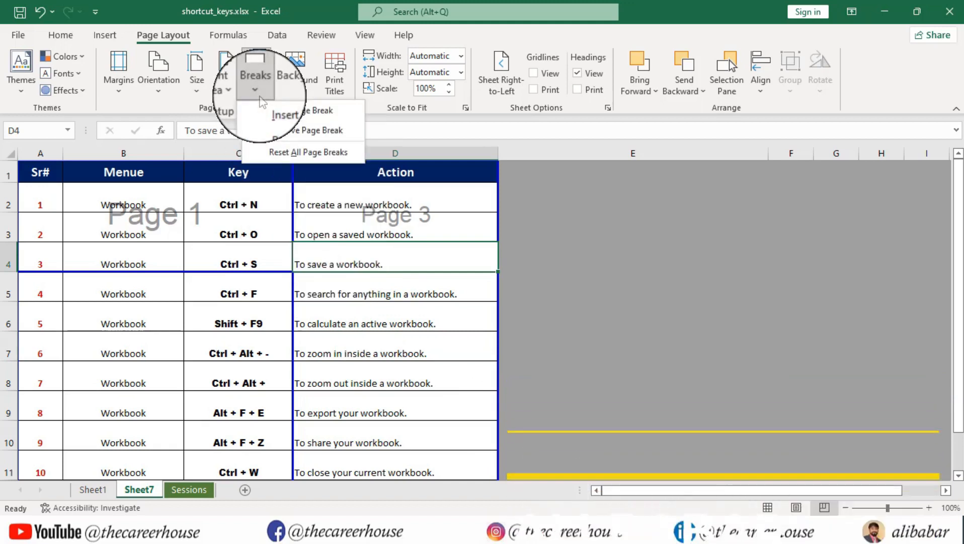
left_click(294, 132)
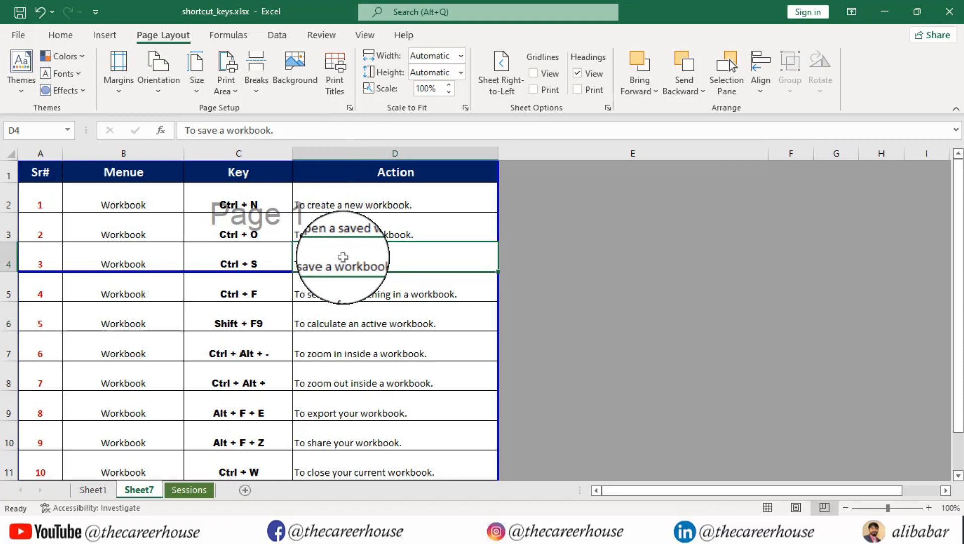
Reset all page breaks on the sheet
left_click(347, 306)
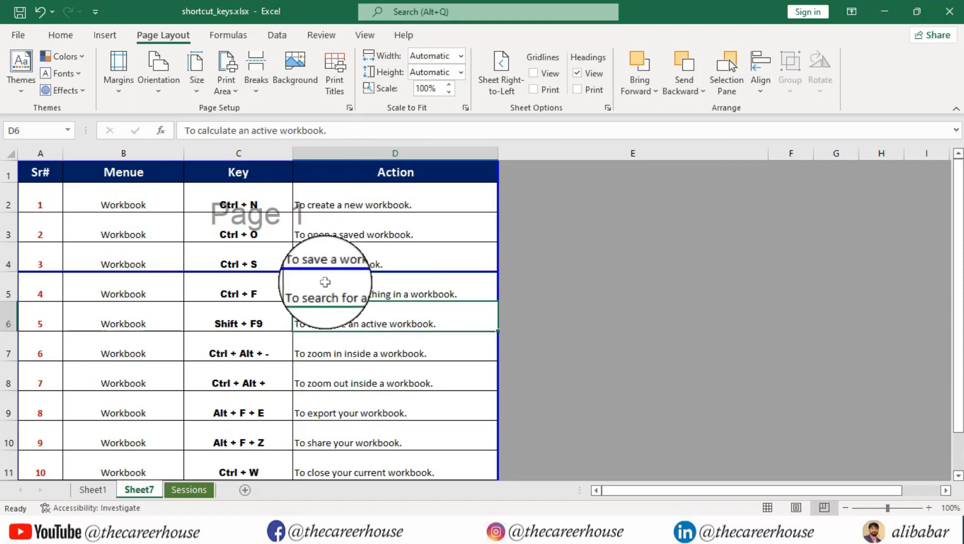
left_click(336, 264)
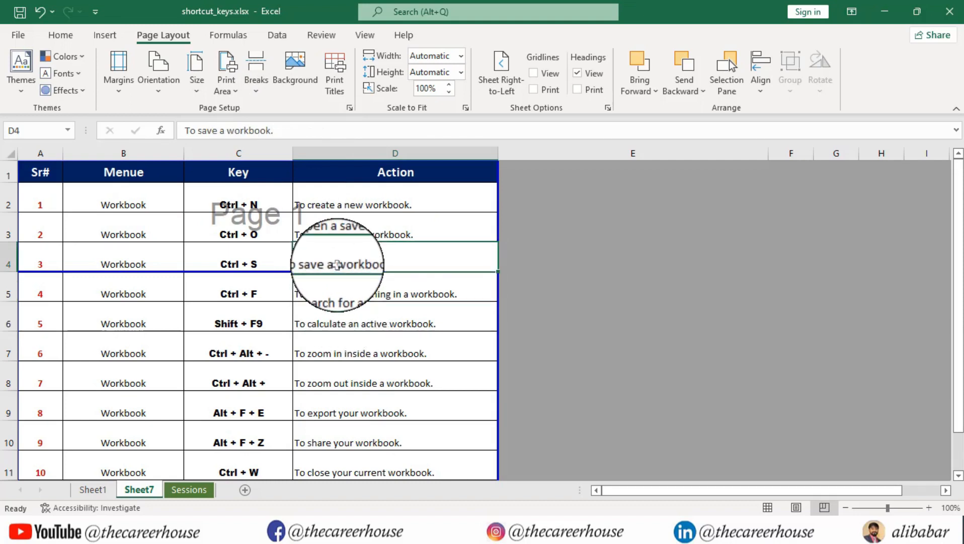
left_click(259, 99)
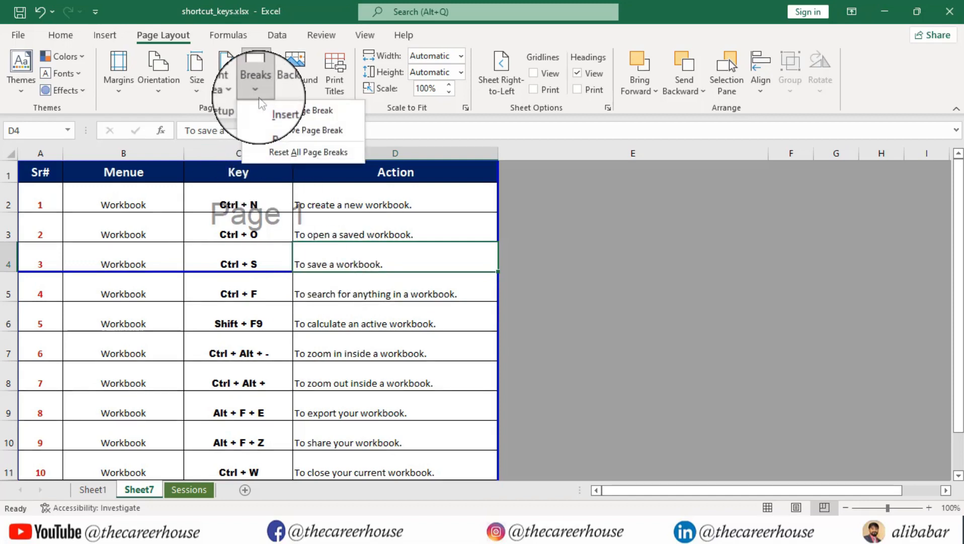
left_click(295, 157)
mouse_move(957, 250)
left_mouse_down()
mouse_move(957, 275)
mouse_move(957, 242)
left_mouse_up()
Check the print preview of the sheet without manual page breaks, then go back to the worksheet
left_click(309, 369)
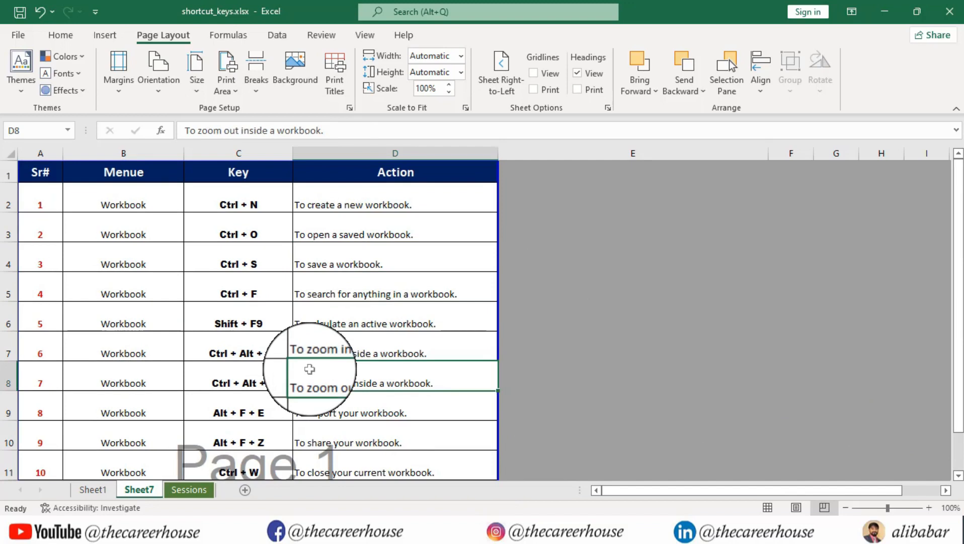
key("ctrl+p")
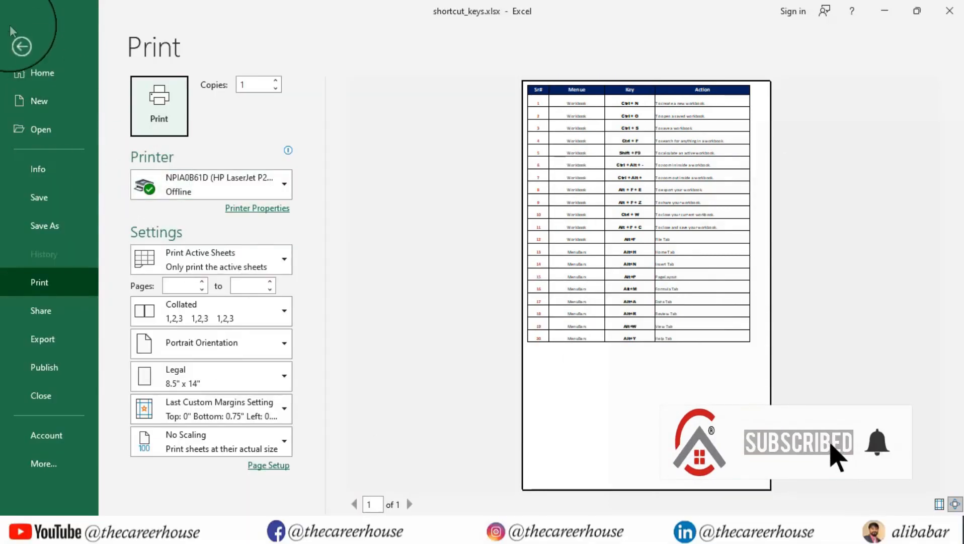
left_click(19, 41)
left_click(189, 329)
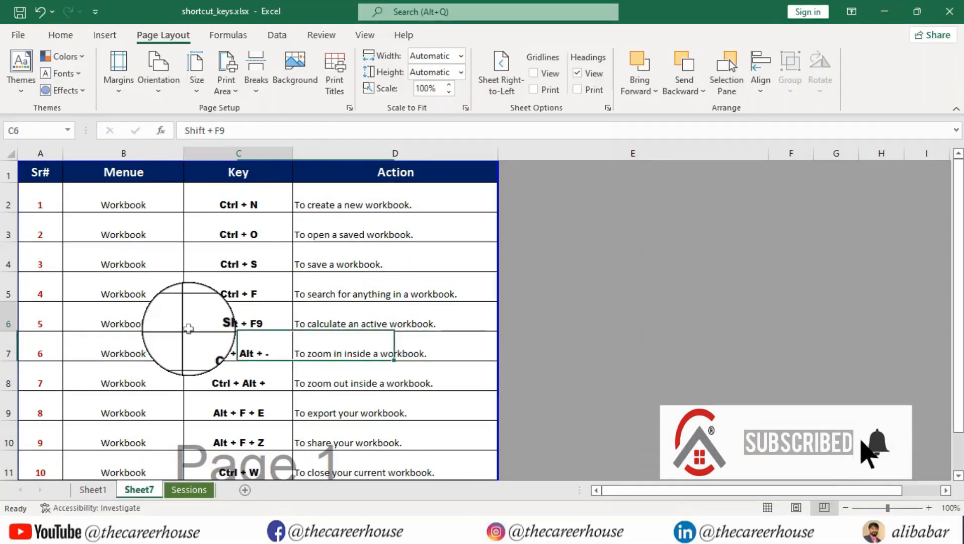
left_click(297, 227)
left_click(228, 258)
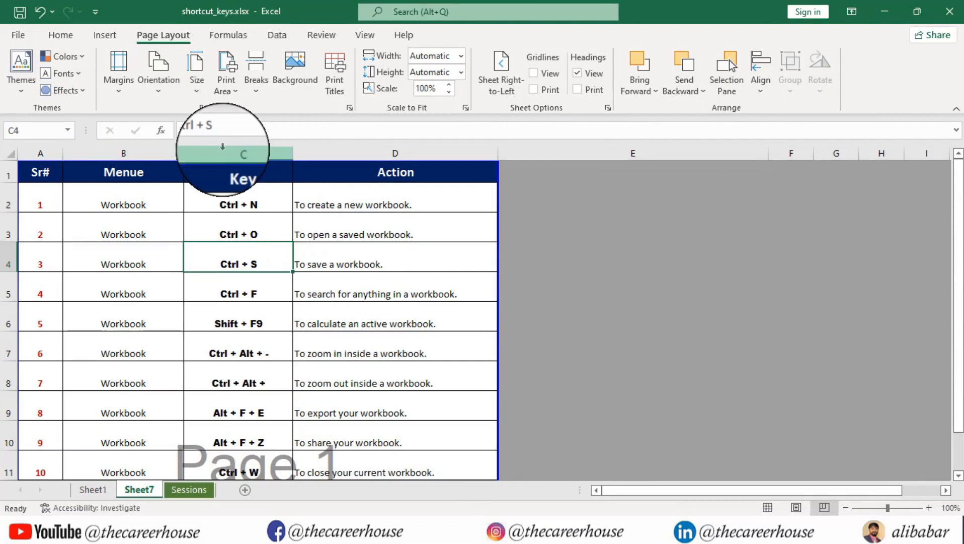
left_click(129, 234)
Set the range A2:D5, rows 1 to 4 of the shortcut list, as the print area
left_click(39, 204)
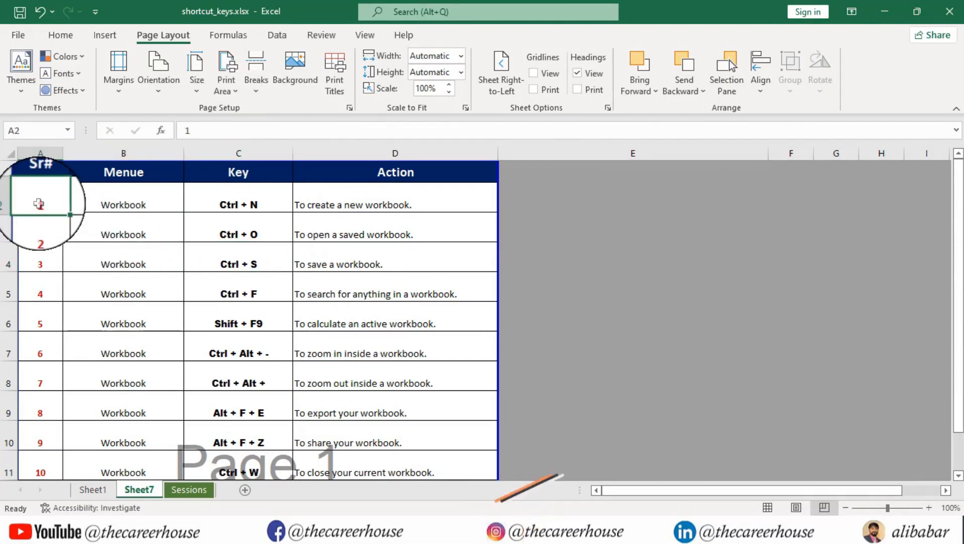
mouse_move(39, 203)
left_mouse_down()
mouse_move(134, 236)
mouse_move(333, 275)
left_mouse_up()
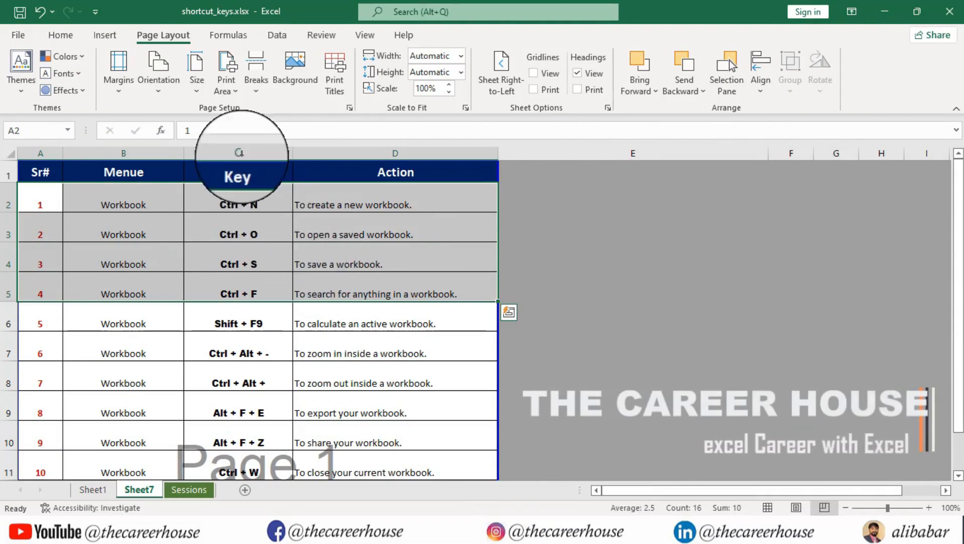
left_click(235, 93)
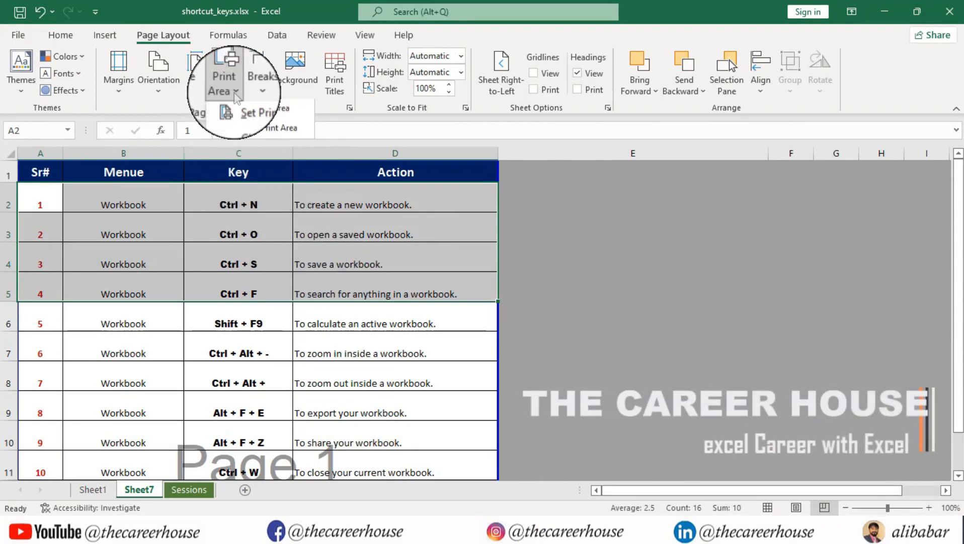
left_click(261, 112)
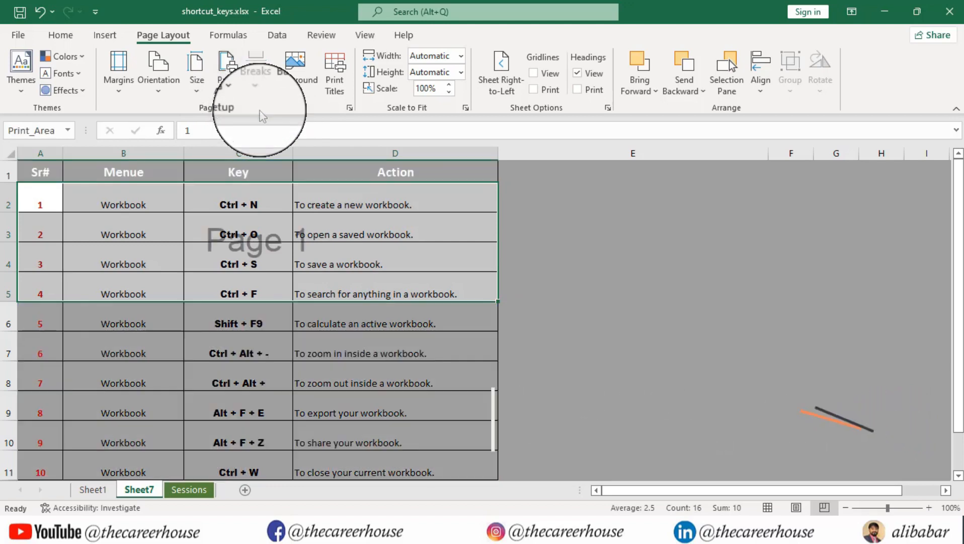
left_click(229, 324)
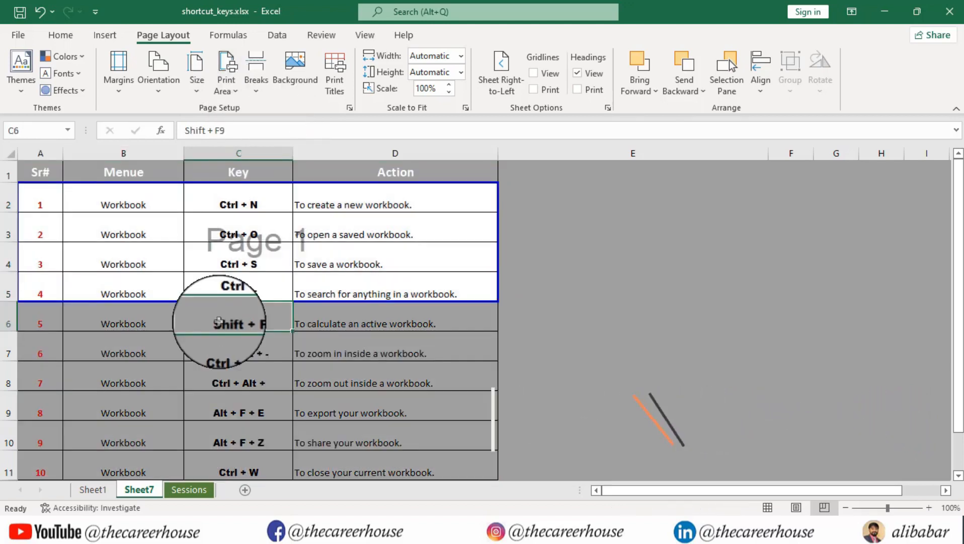
left_click(344, 347)
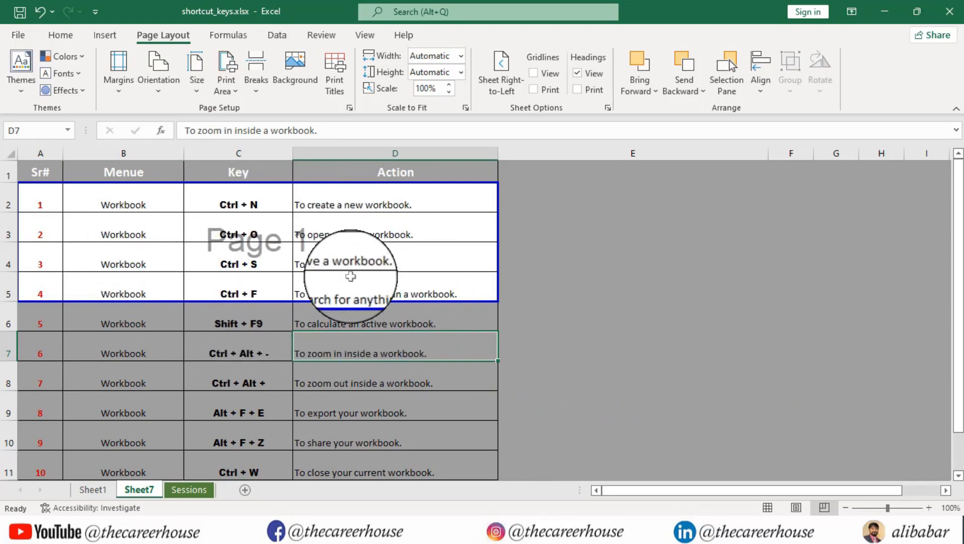
Check the print preview of the A2:D5 print area, then go back to the worksheet
left_click(266, 296)
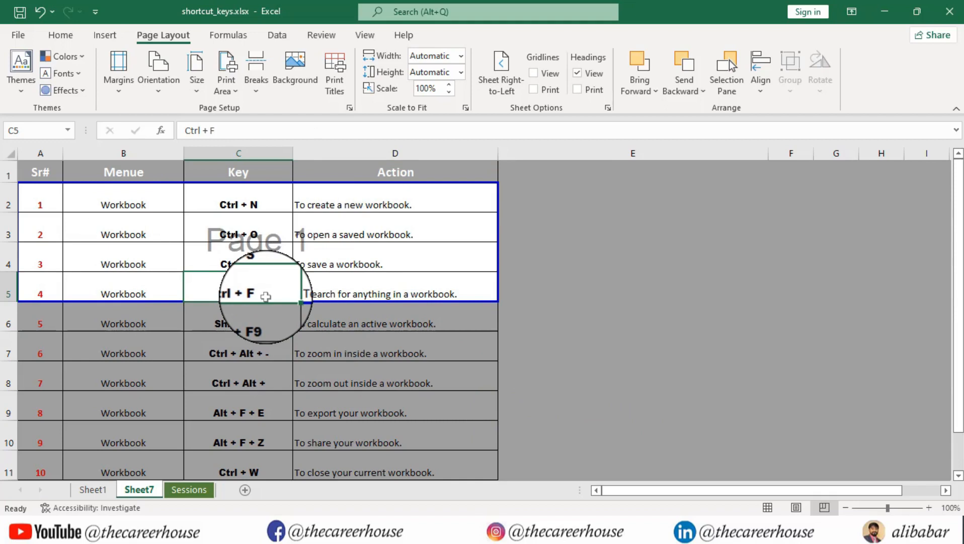
key("ctrl+p")
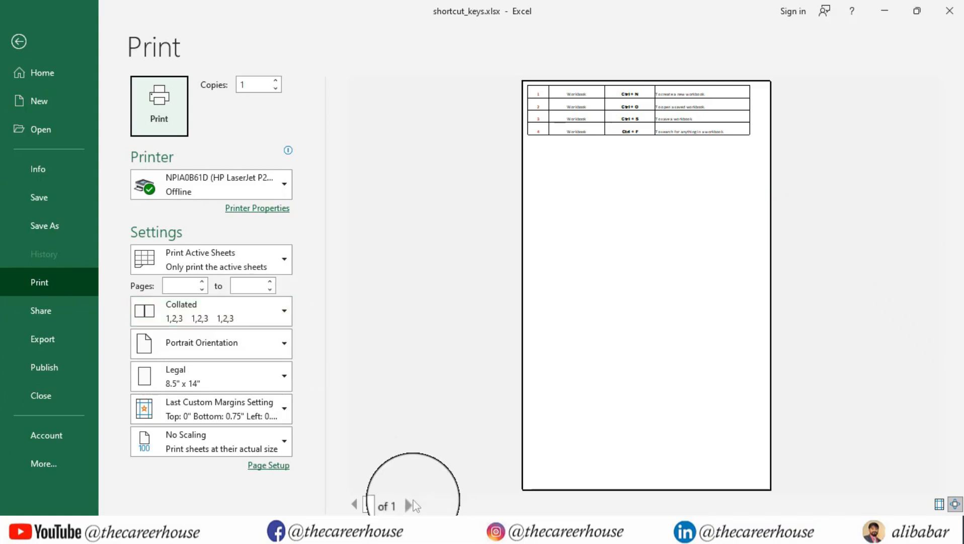
left_click(18, 41)
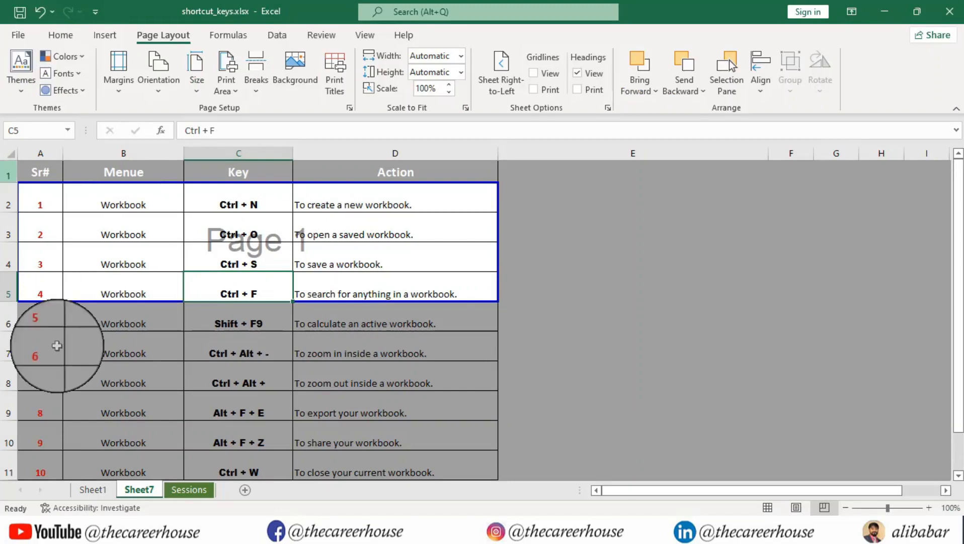
Set the range A8:D10, rows 7 to 9 of the shortcut list, as the print area
left_click(125, 381)
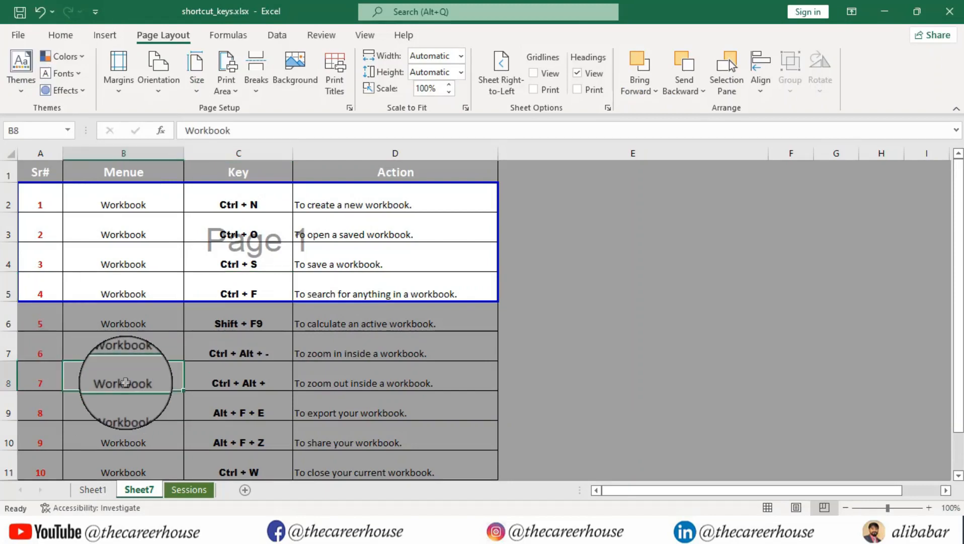
left_click(47, 350)
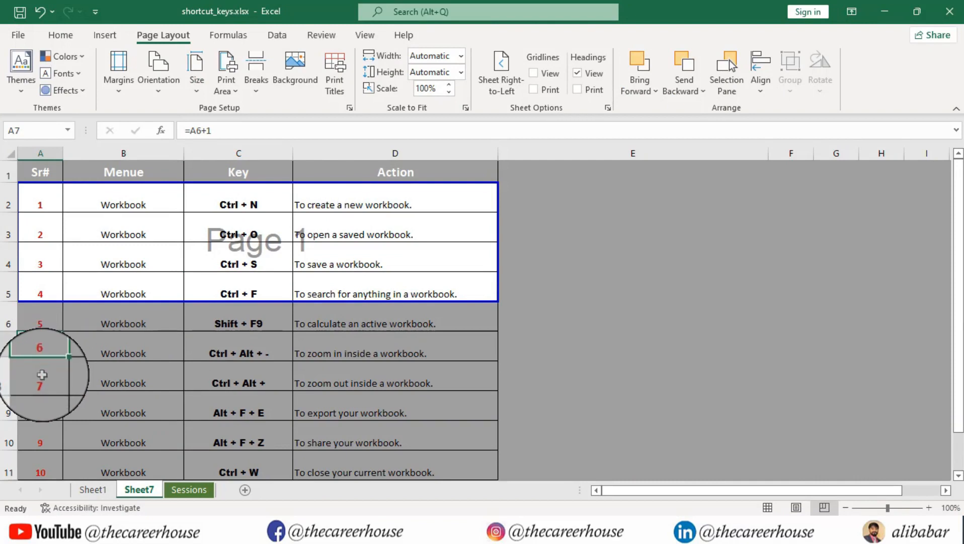
left_click_drag(42, 374, 358, 428)
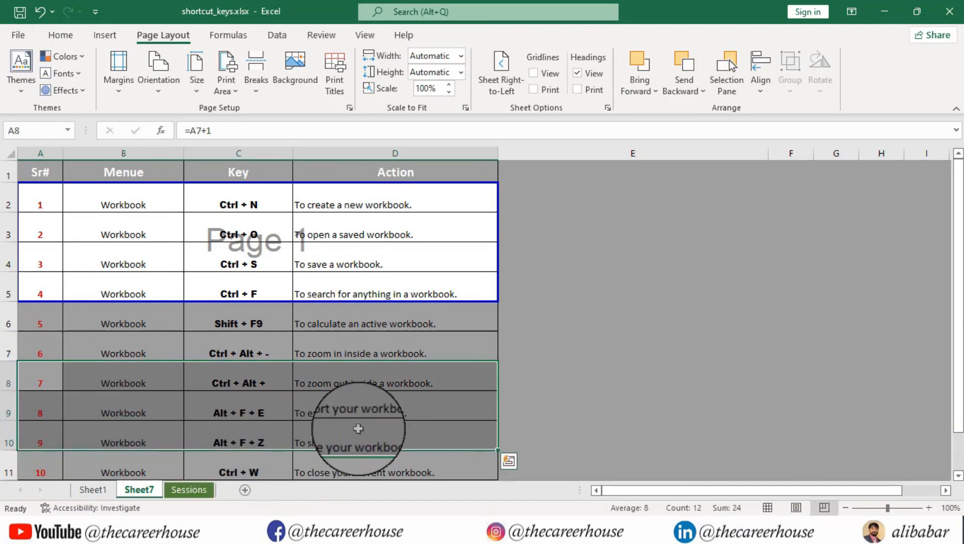
left_click(239, 96)
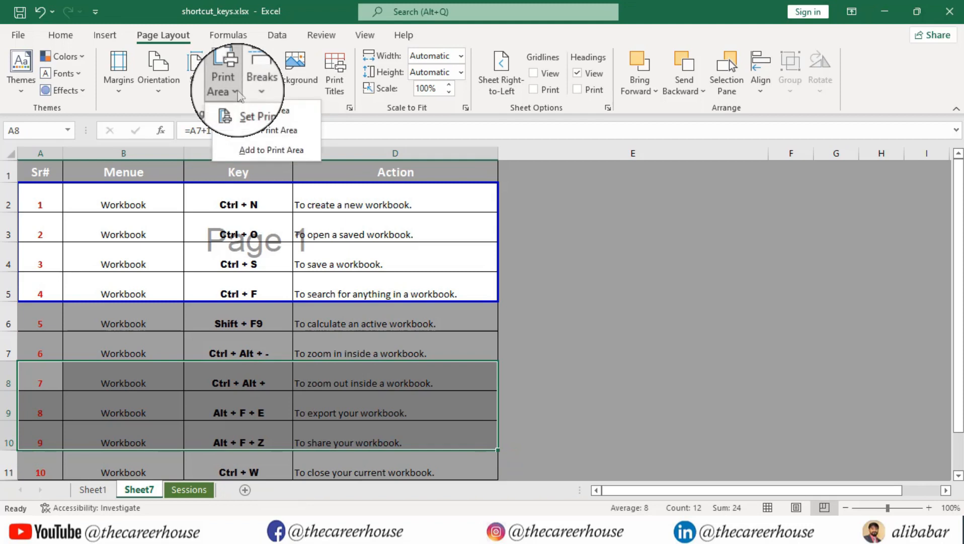
left_click(260, 112)
Check the print preview of the A8:D10 print area, then go back to the worksheet
left_click(228, 267)
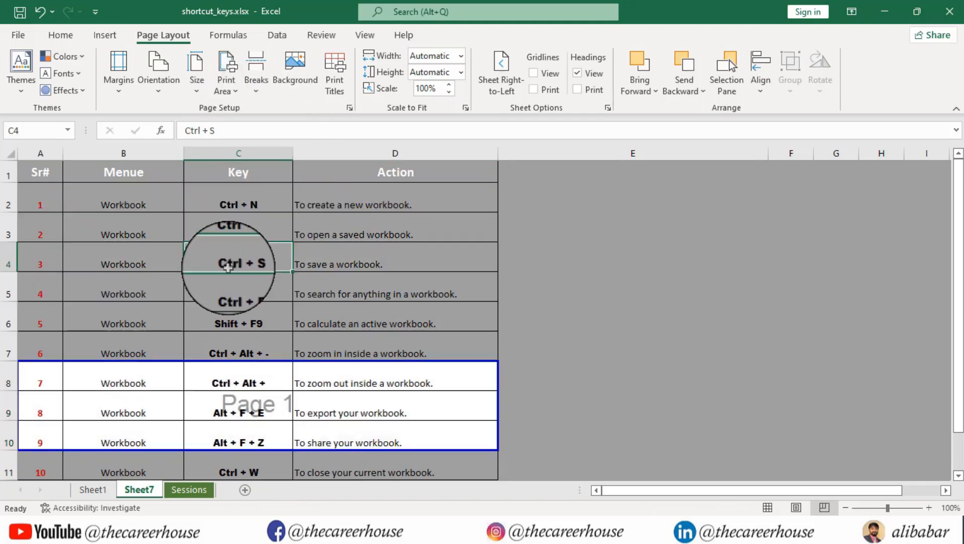
key("Up")
key("Up")
key("Up")
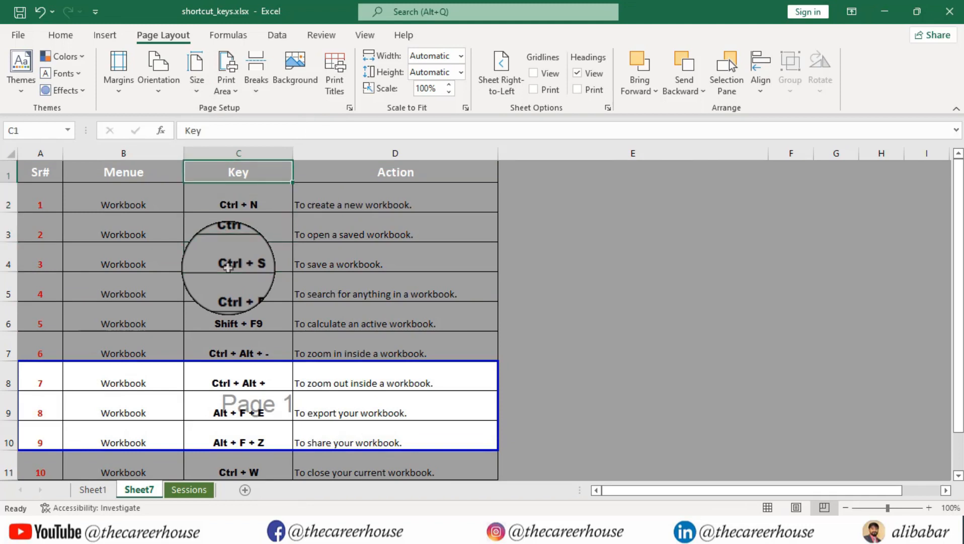
key("ctrl+p")
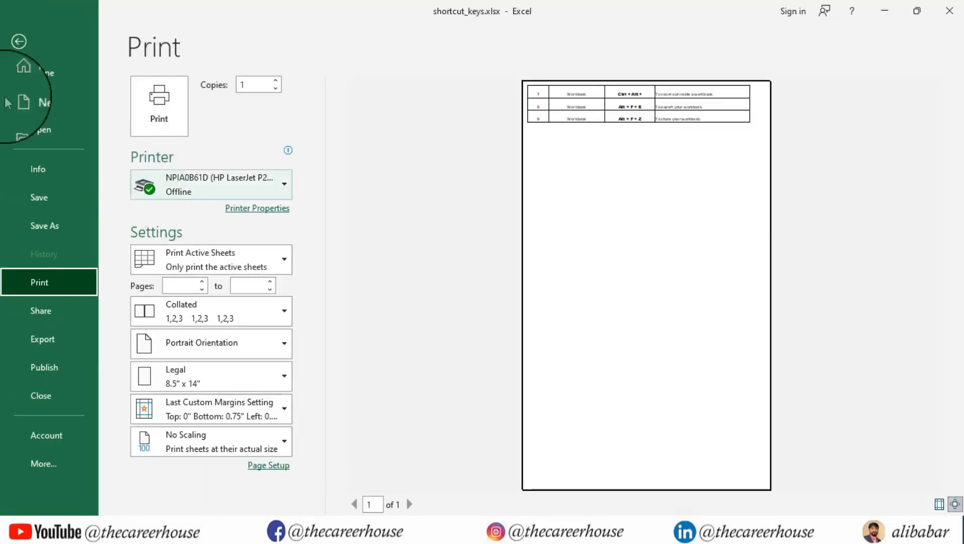
left_click(19, 42)
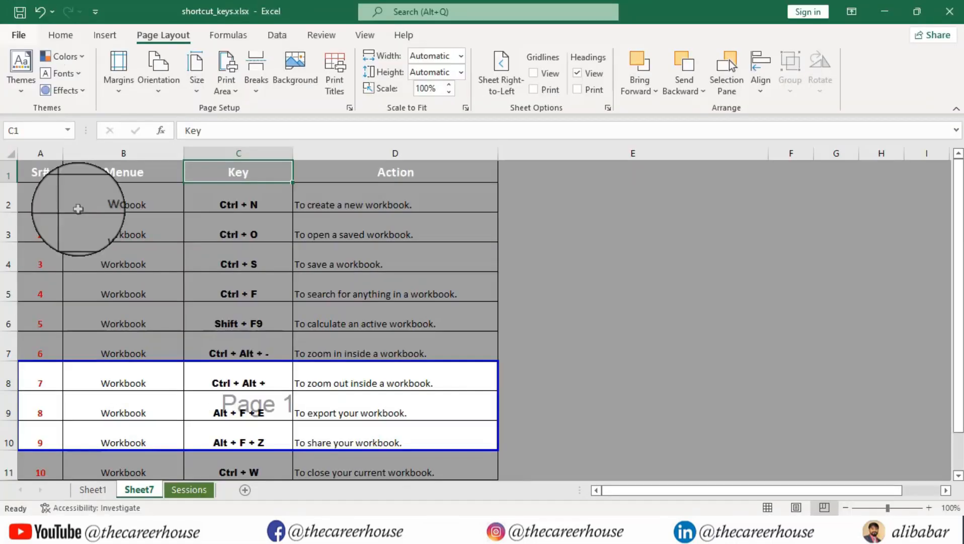
Add the range A3:D6, rows 2 to 5 of the shortcut list, to the existing print area
left_click(157, 297)
left_click_drag(41, 227, 354, 302)
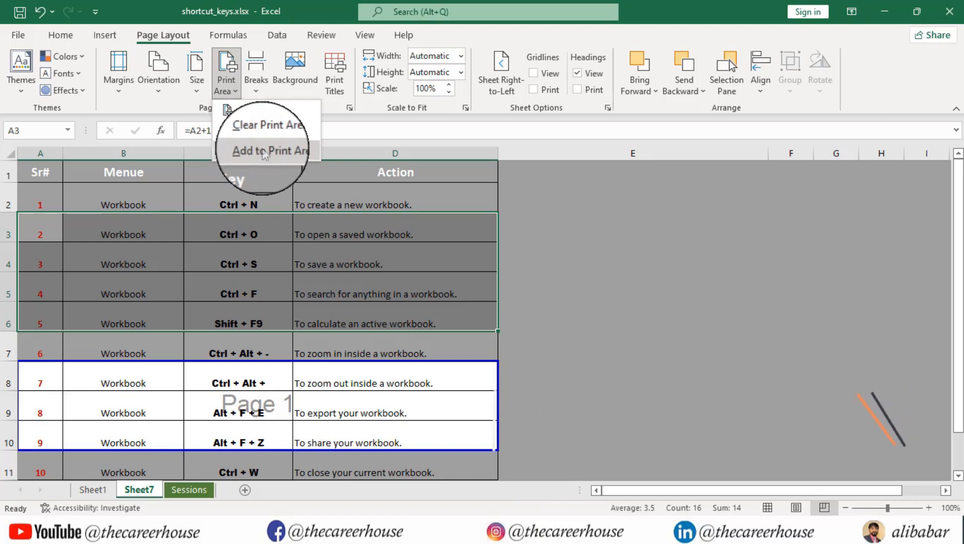
left_click(265, 151)
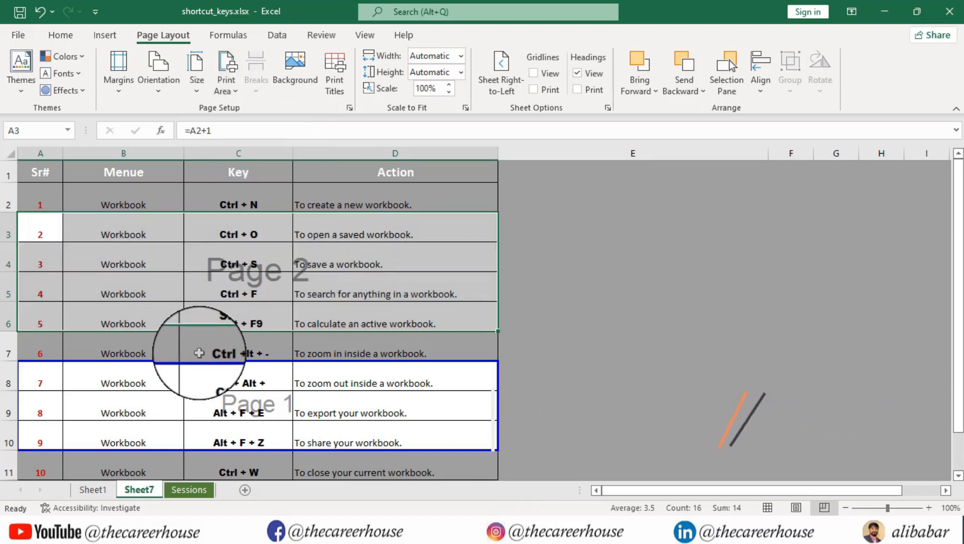
left_click(199, 353)
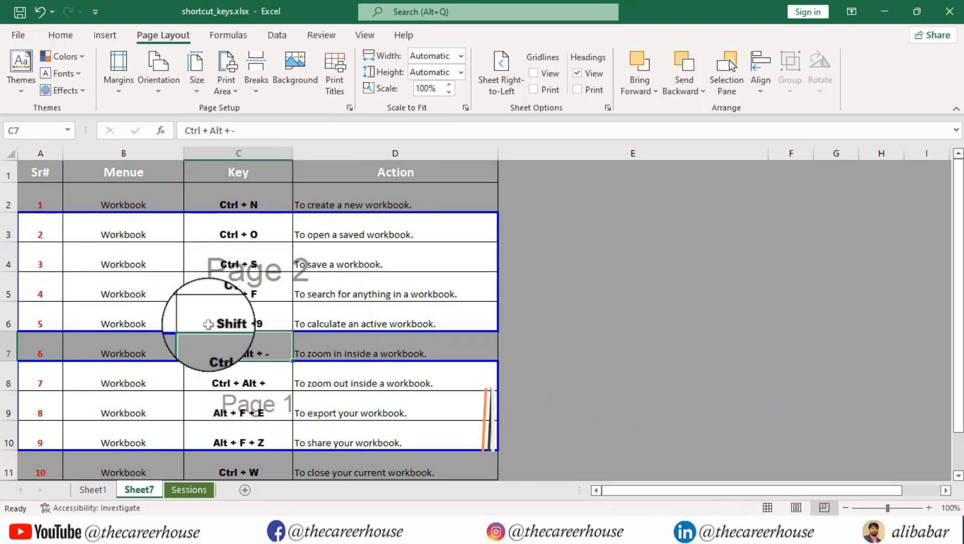
Page through the print preview of the two print areas, then go back to the worksheet
key("ctrl+p")
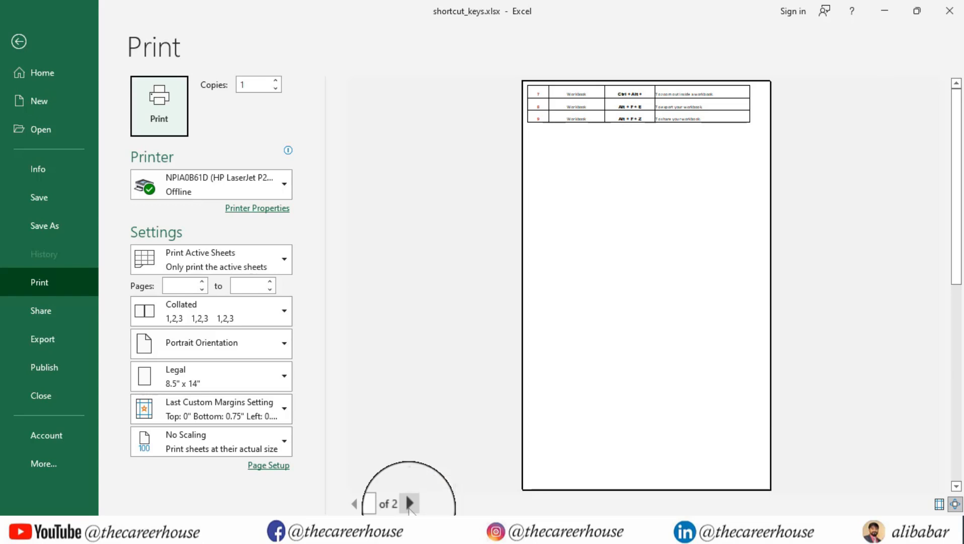
left_click(409, 503)
left_click(18, 41)
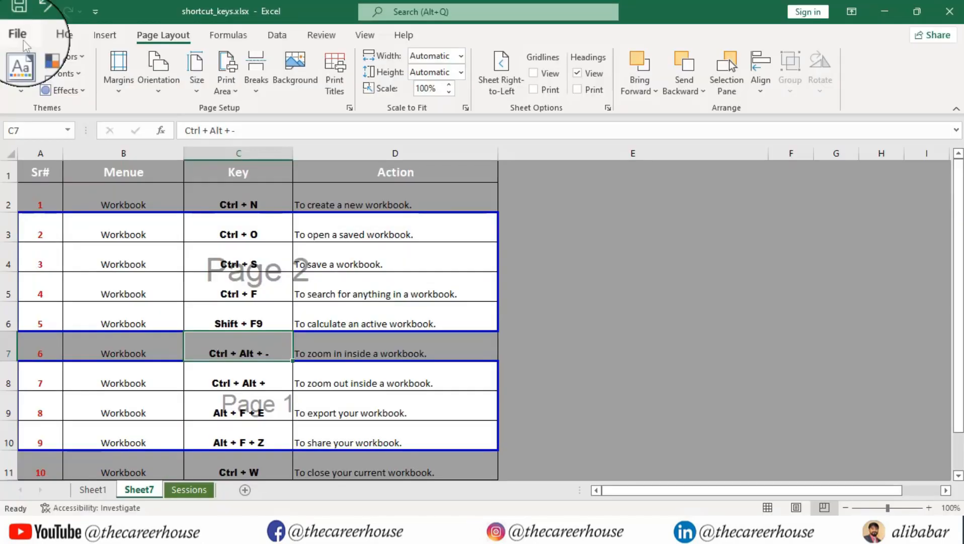
Clear the print area of the sheet
left_click(243, 295)
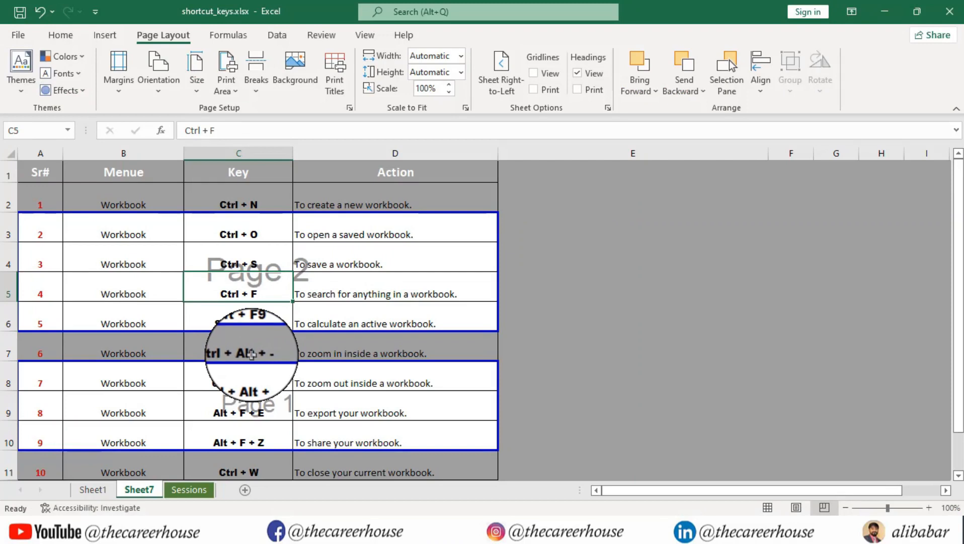
left_click(245, 355)
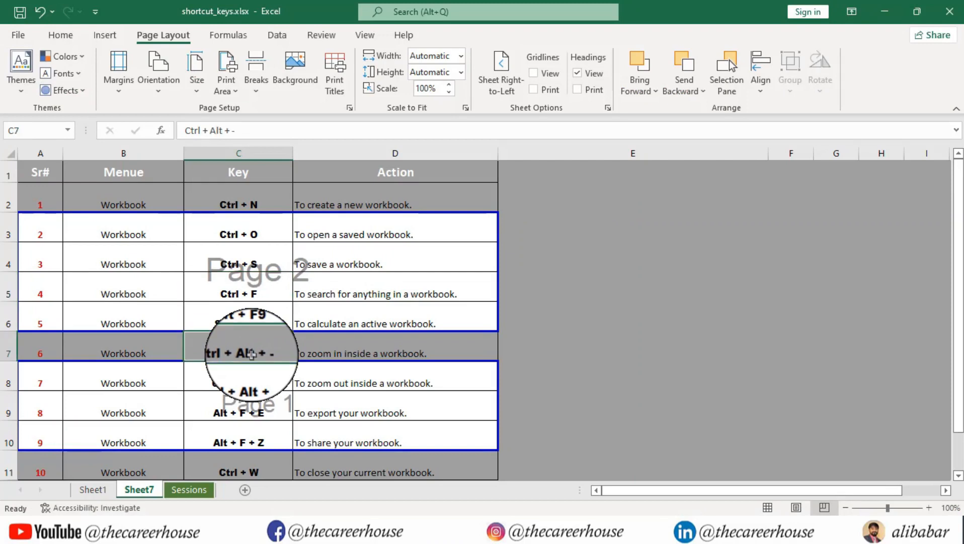
left_click(234, 91)
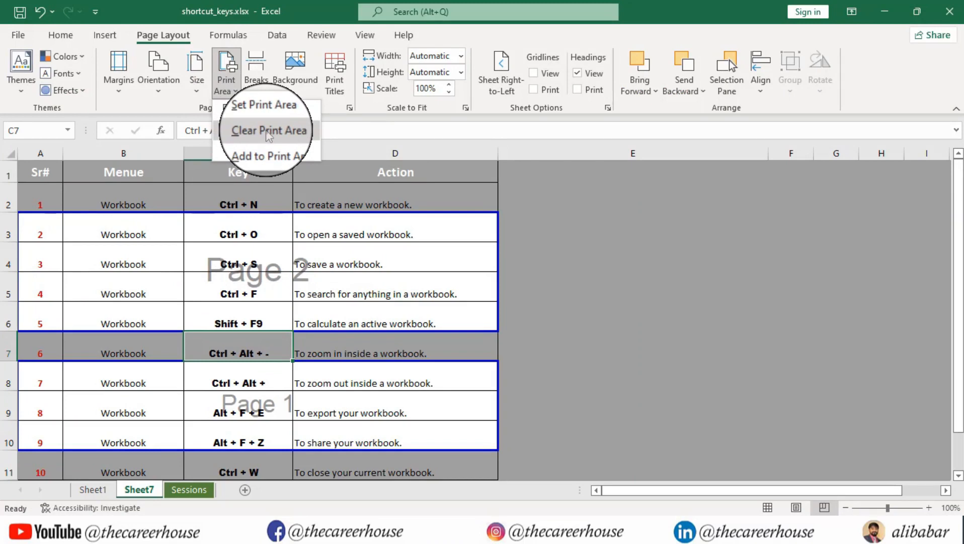
left_click(268, 132)
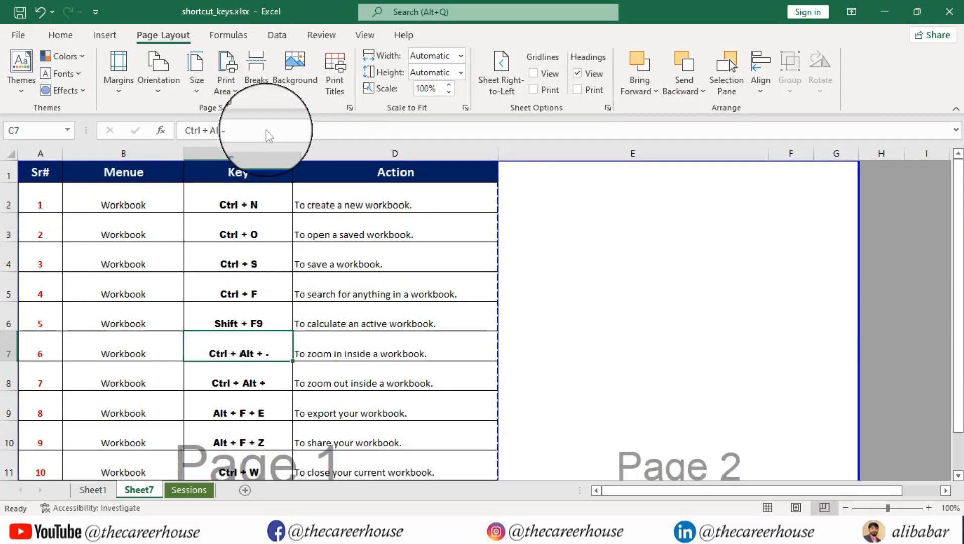
Examine the page layout of the shortcut list down past its last row and back up to the header row
left_click(597, 294)
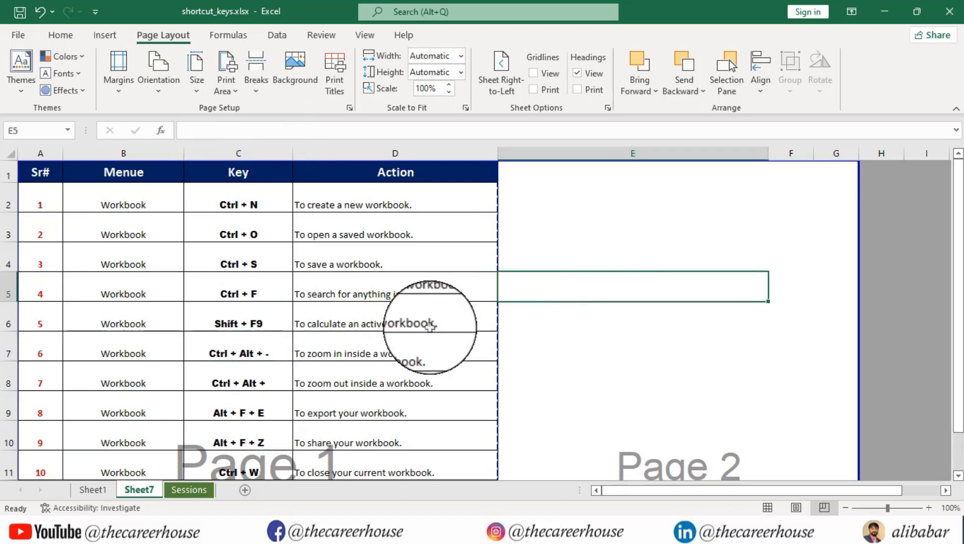
left_click(416, 326)
key("Down")
key("Down")
key("Down")
key("Down")
key("Down")
key("Down")
key("Down")
key("Down")
key("Down")
key("Down")
key("Down")
key("Down")
key("Down")
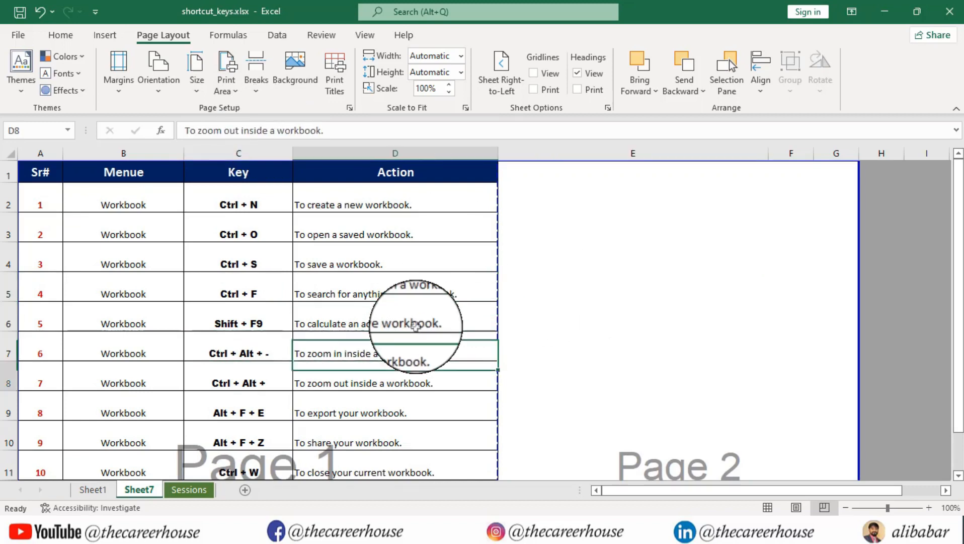
key("Down")
key("Down")
key("Down")
key("Down")
key("Down")
key("Down")
key("Down")
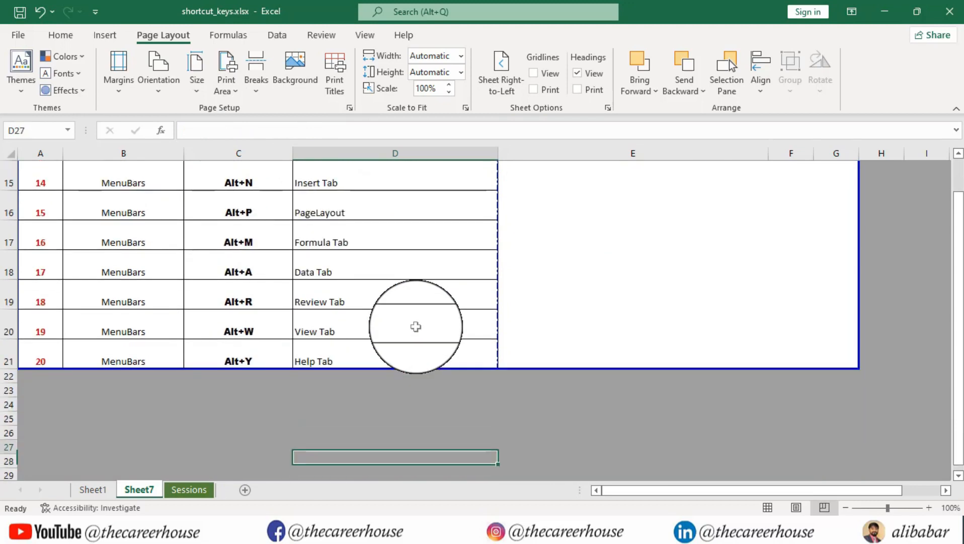
key("Up")
key("Up")
key("Up")
key("Up")
key("Up")
key("Up")
key("Up")
key("Up")
key("Up")
key("Up")
key("Up")
key("Up")
key("Up")
key("Up")
key("Up")
key("Up")
key("Up")
key("Up")
key("Up")
key("Up")
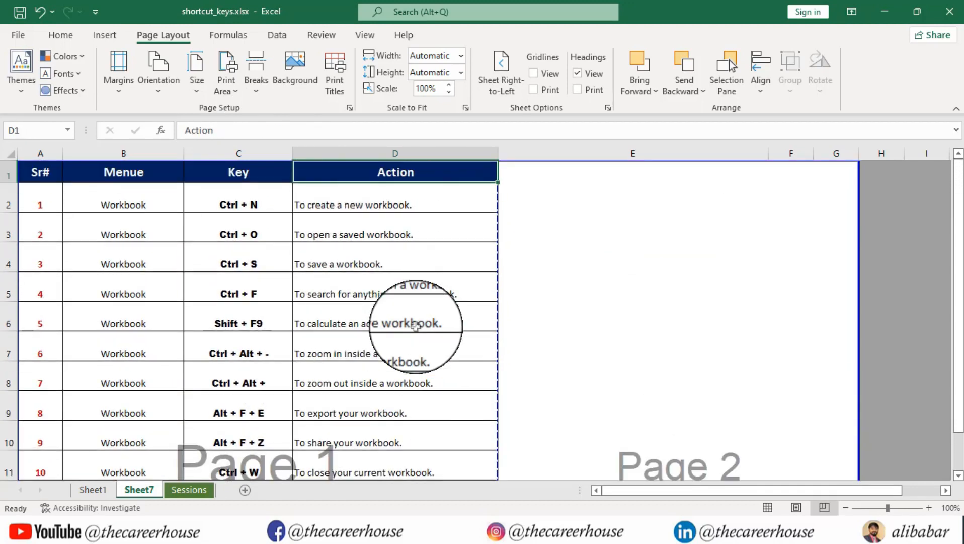
Open the print preview of the sheet without a print area
key("ctrl+p")
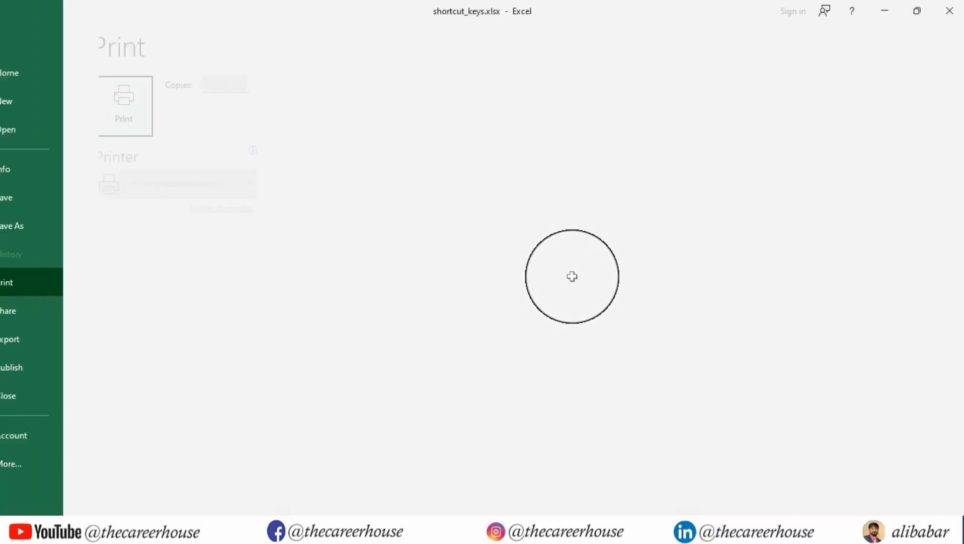